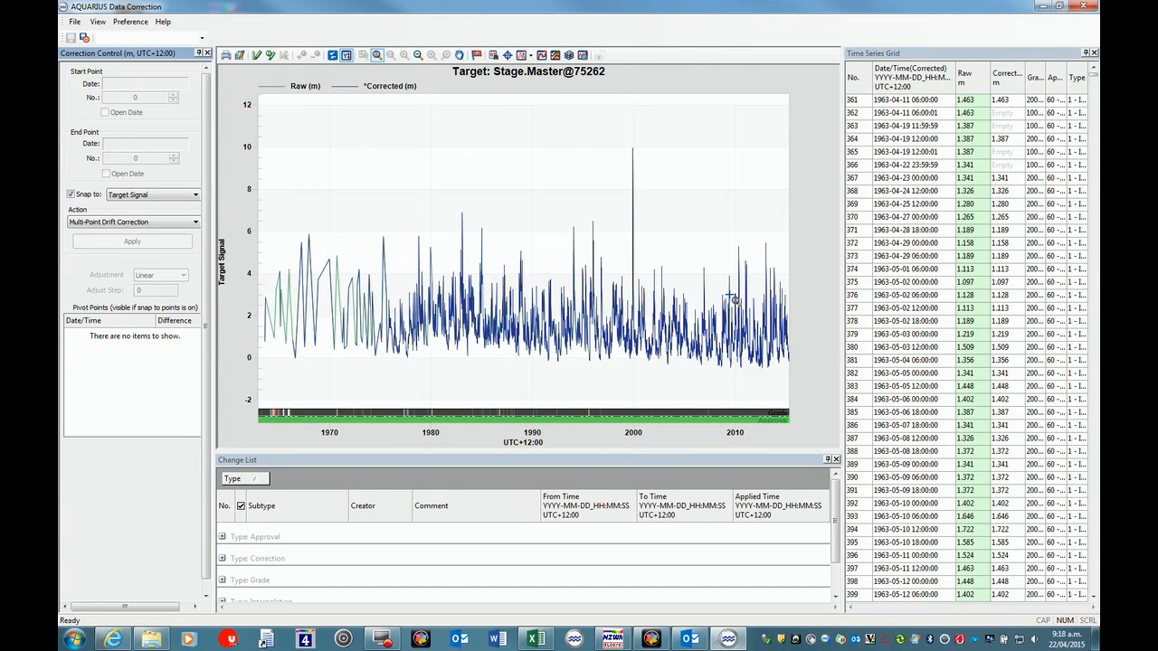
{"action": "left_click_drag", "start_coordinate": [778, 263], "coordinate": [796, 270]}
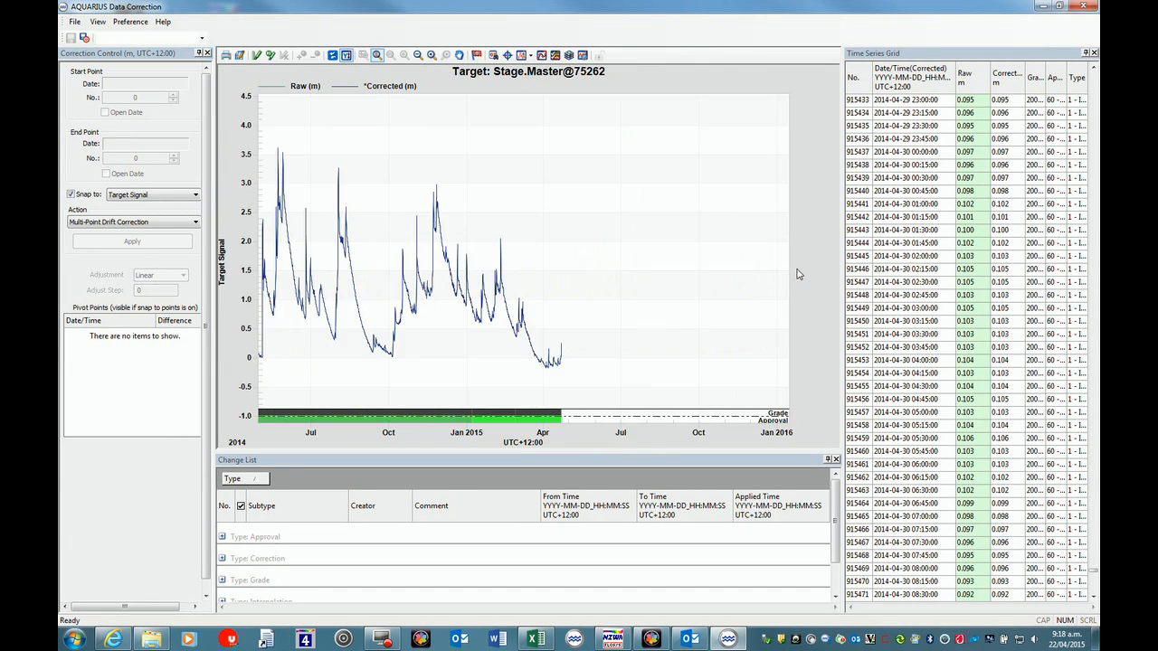
{"action": "left_click", "coordinate": [509, 423]}
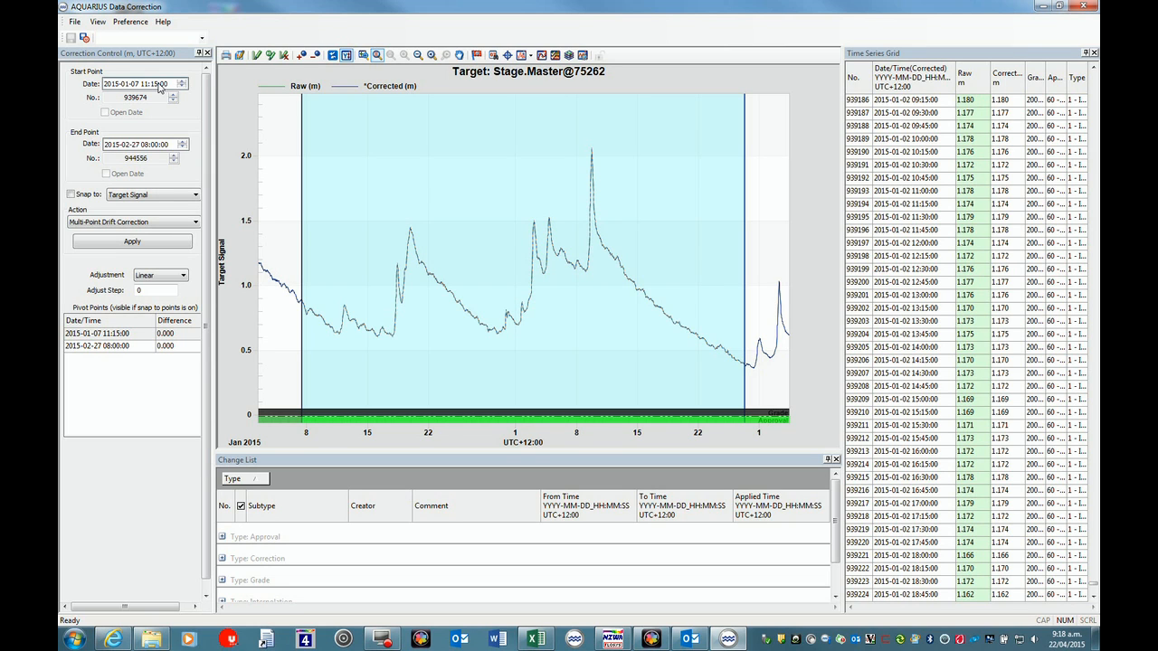
{"action": "left_click", "coordinate": [126, 145]}
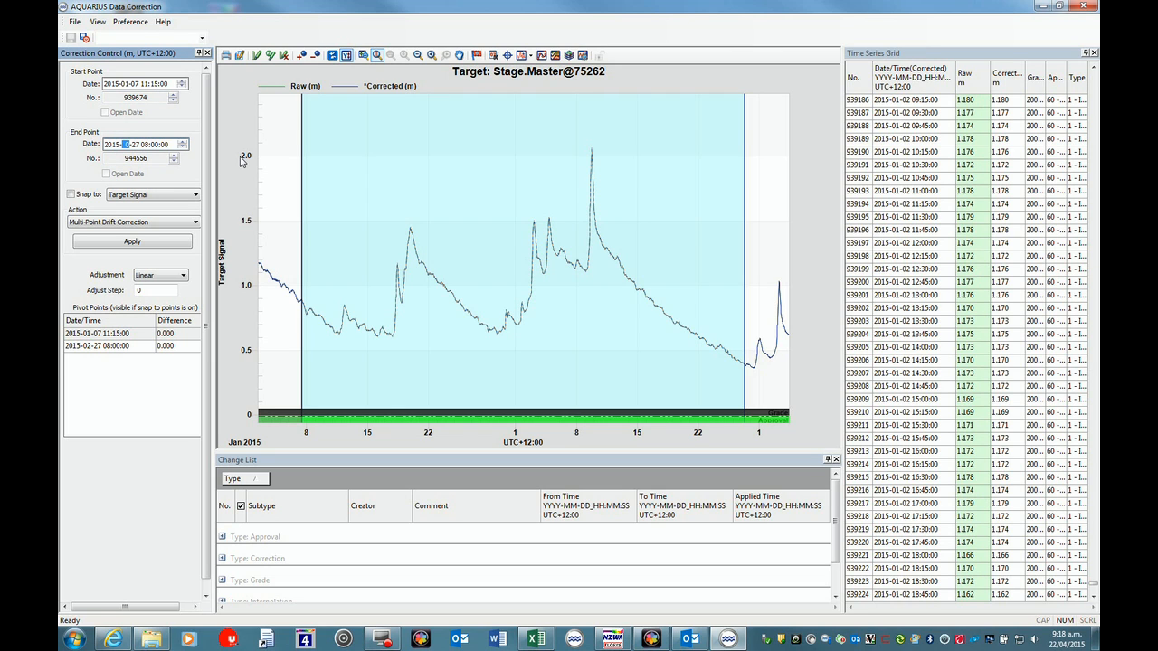
{"action": "key", "text": "Up"}
{"action": "key", "text": "Up"}
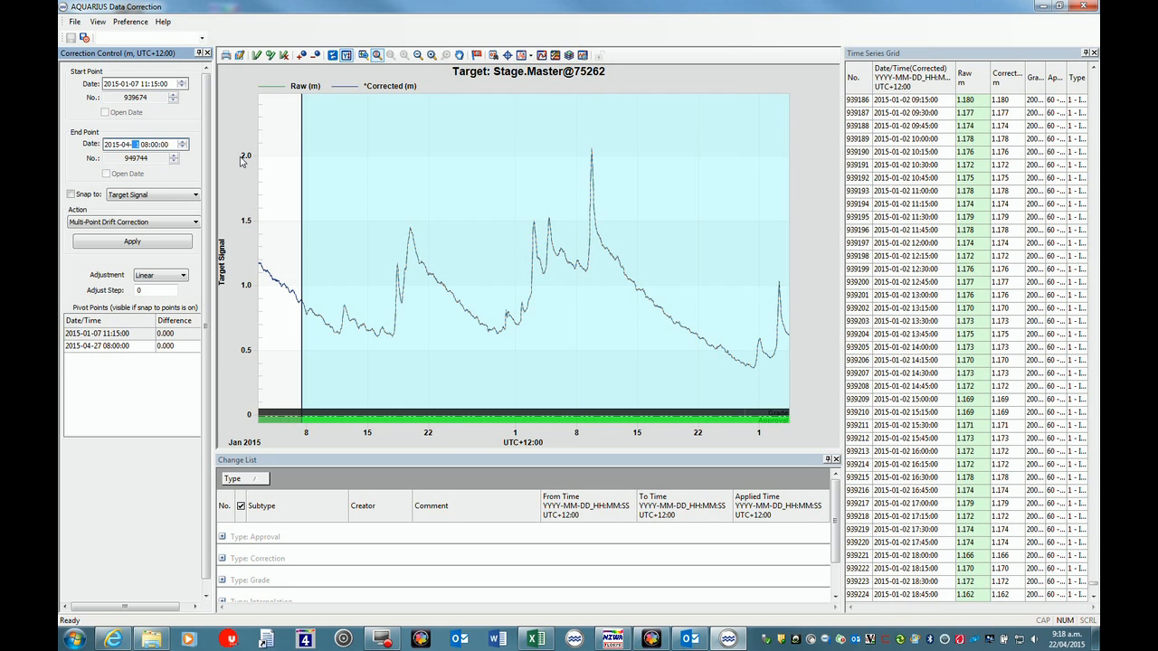
{"action": "key", "text": "Right"}
{"action": "type", "text": "13"}
{"action": "left_click", "coordinate": [332, 55]}
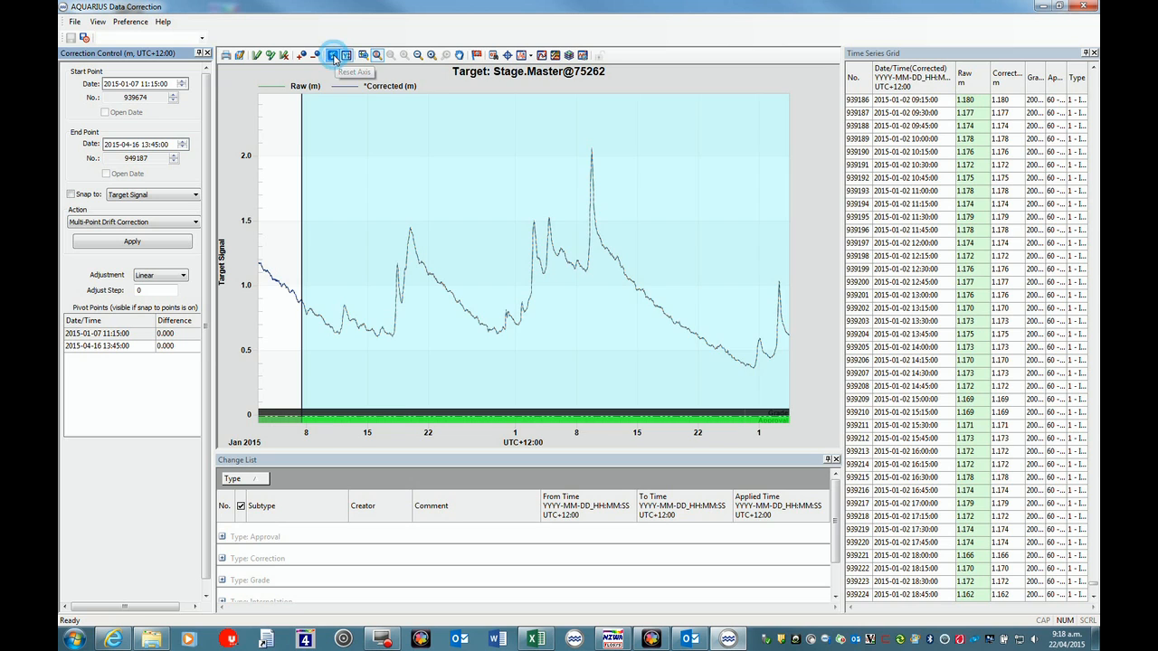
{"action": "left_click_drag", "start_coordinate": [780, 212], "coordinate": [794, 216]}
{"action": "left_click_drag", "start_coordinate": [474, 212], "coordinate": [602, 241]}
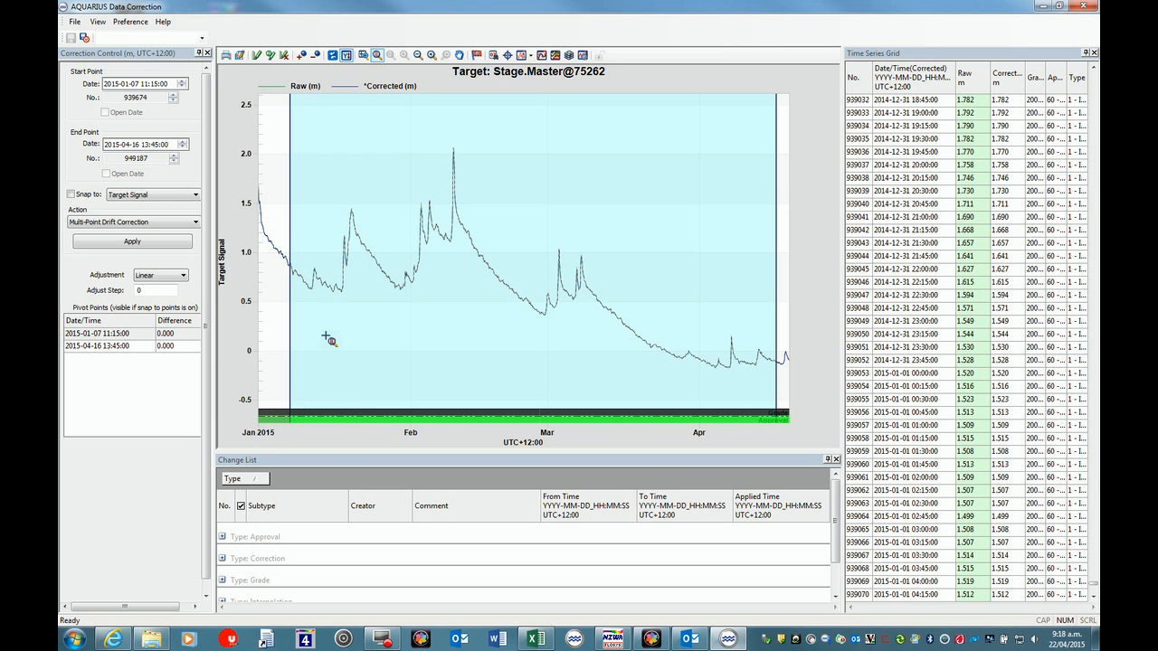
{"action": "left_click", "coordinate": [195, 222]}
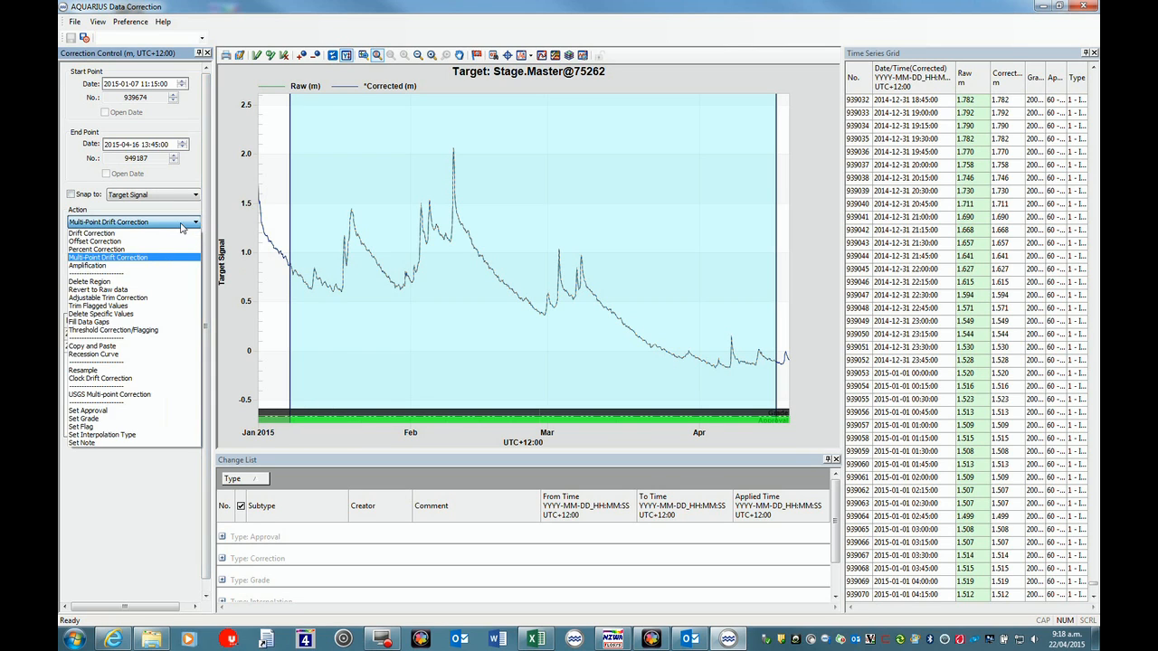
{"action": "left_click", "coordinate": [115, 258]}
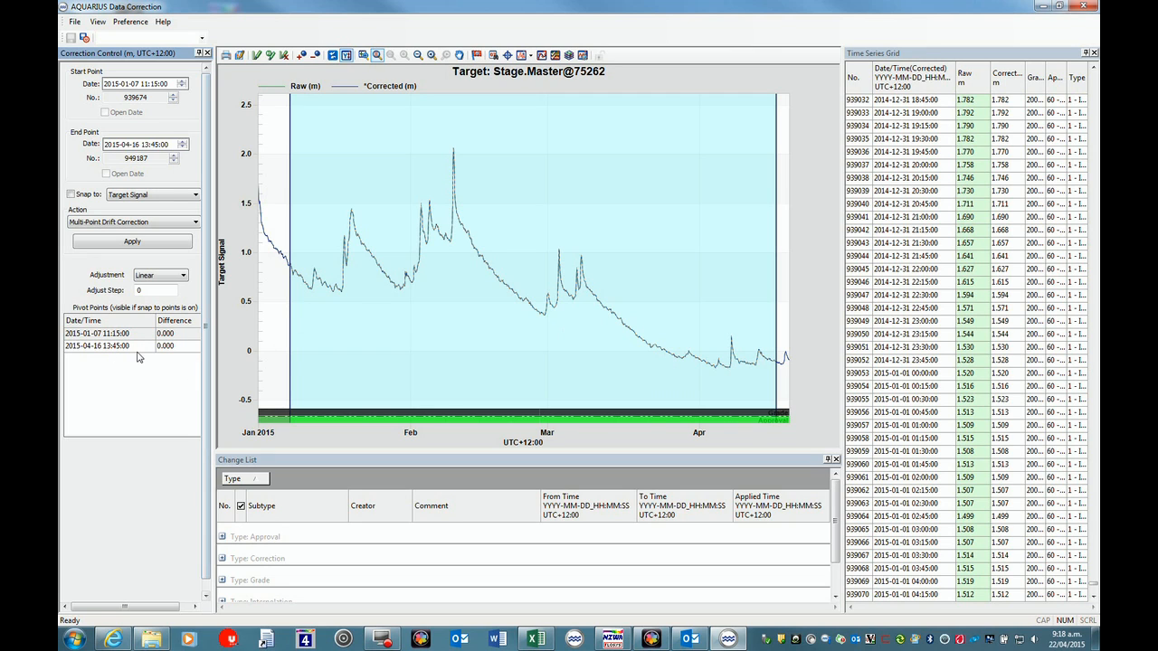
{"action": "left_click", "coordinate": [301, 56]}
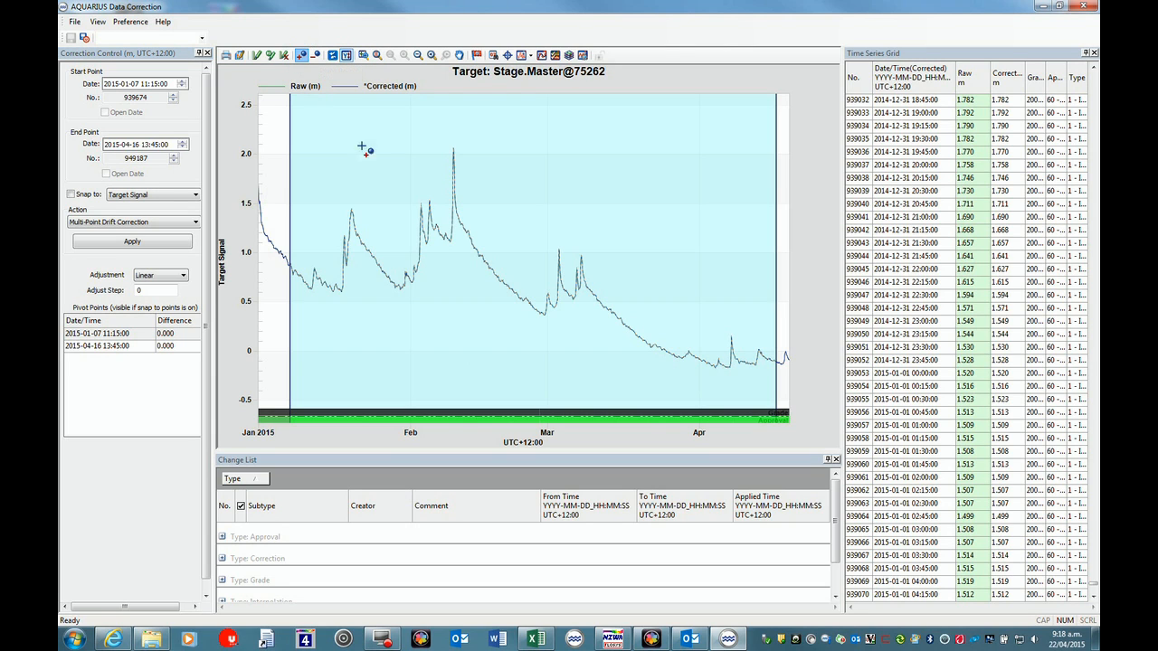
{"action": "left_click", "coordinate": [505, 287]}
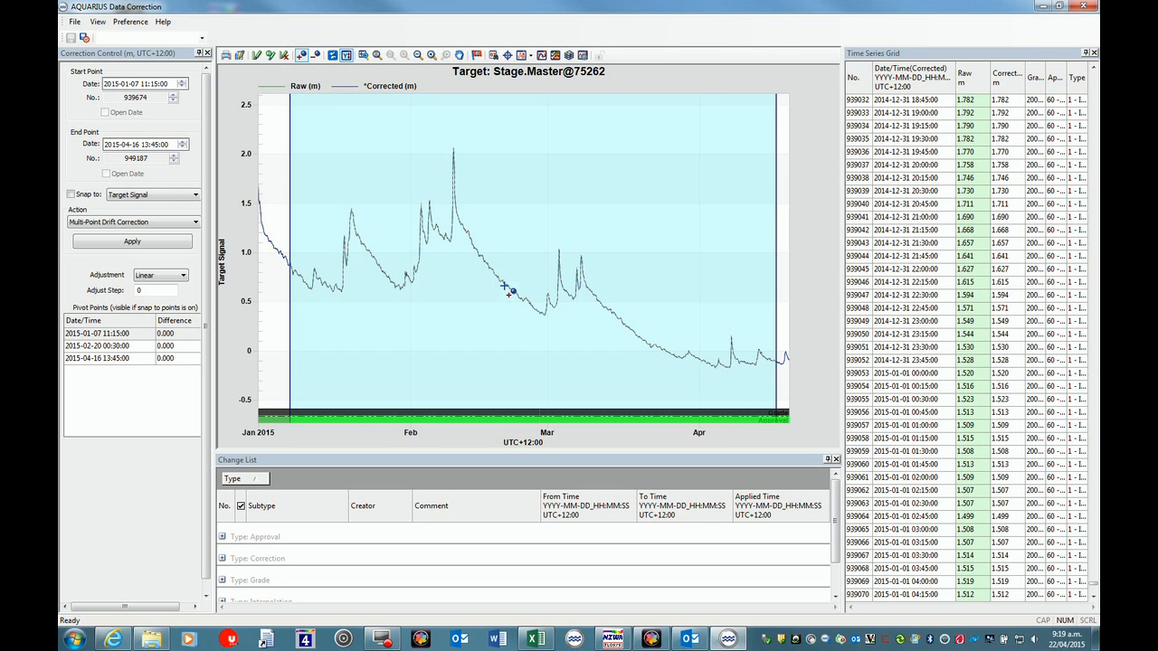
{"action": "left_click", "coordinate": [99, 351]}
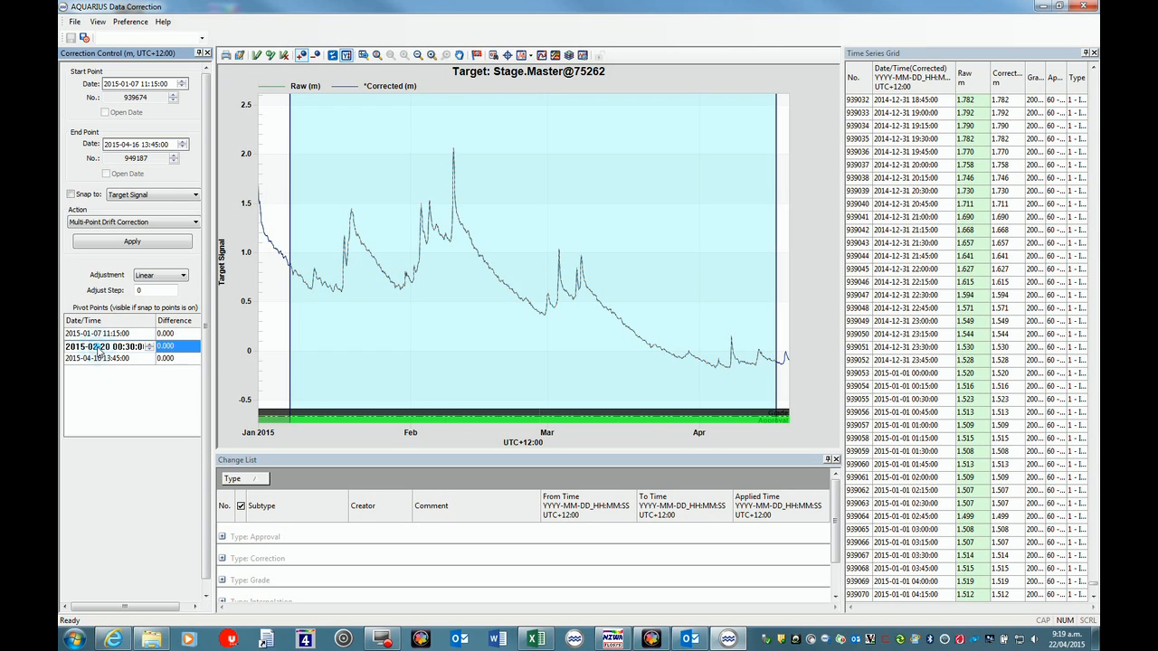
{"action": "left_click", "coordinate": [101, 348]}
{"action": "left_click", "coordinate": [116, 347]}
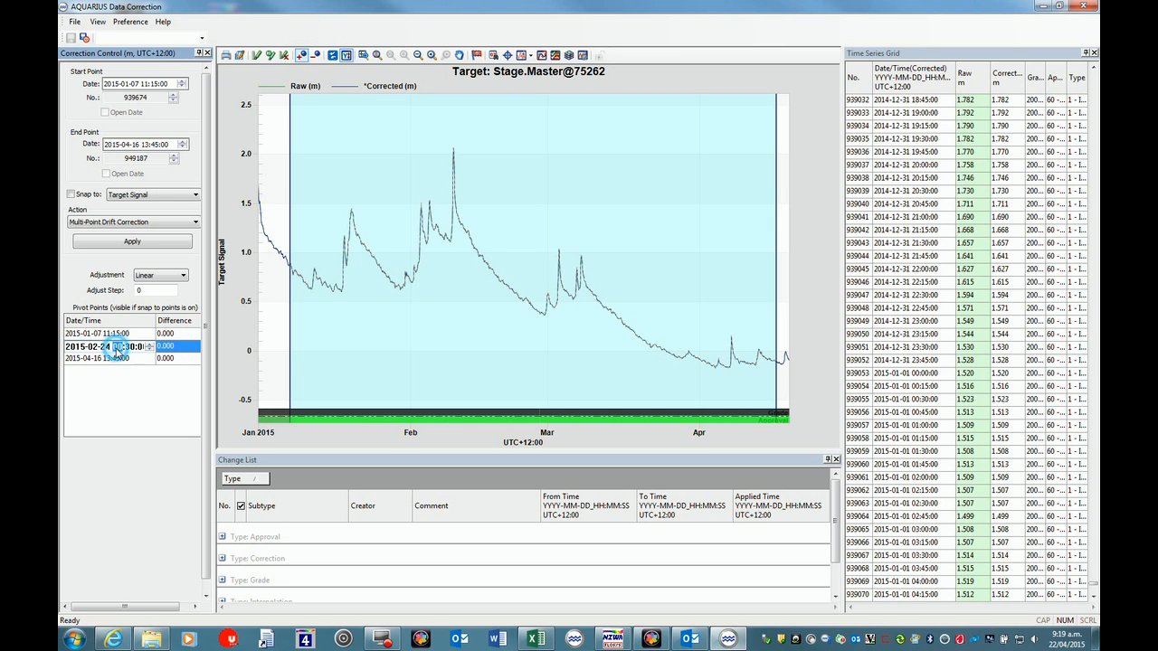
{"action": "type", "text": "17"}
Set the pivot differences to -0.018 for 2015-02-24 and -0.023 for 2015-04-16, and apply the correction with the added comment "Ramped to ESG readings.".
{"action": "left_click", "coordinate": [181, 334]}
{"action": "left_click", "coordinate": [181, 334]}
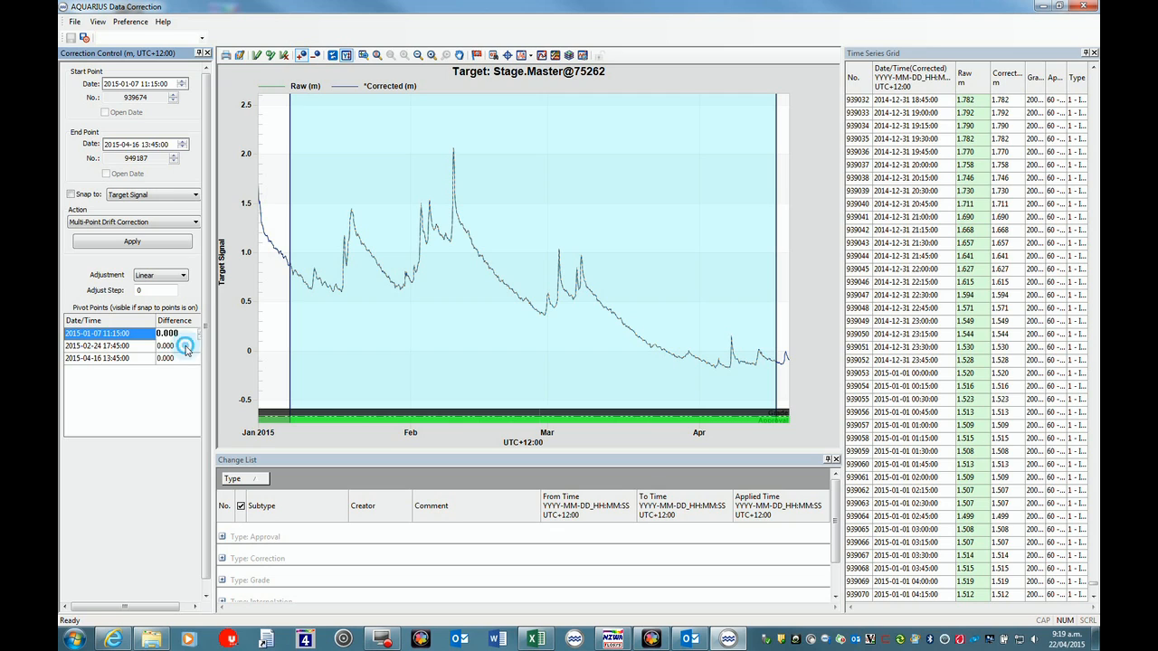
{"action": "left_click", "coordinate": [185, 346]}
{"action": "left_click_drag", "start_coordinate": [189, 346], "coordinate": [156, 345]}
{"action": "key", "text": "BackSpace"}
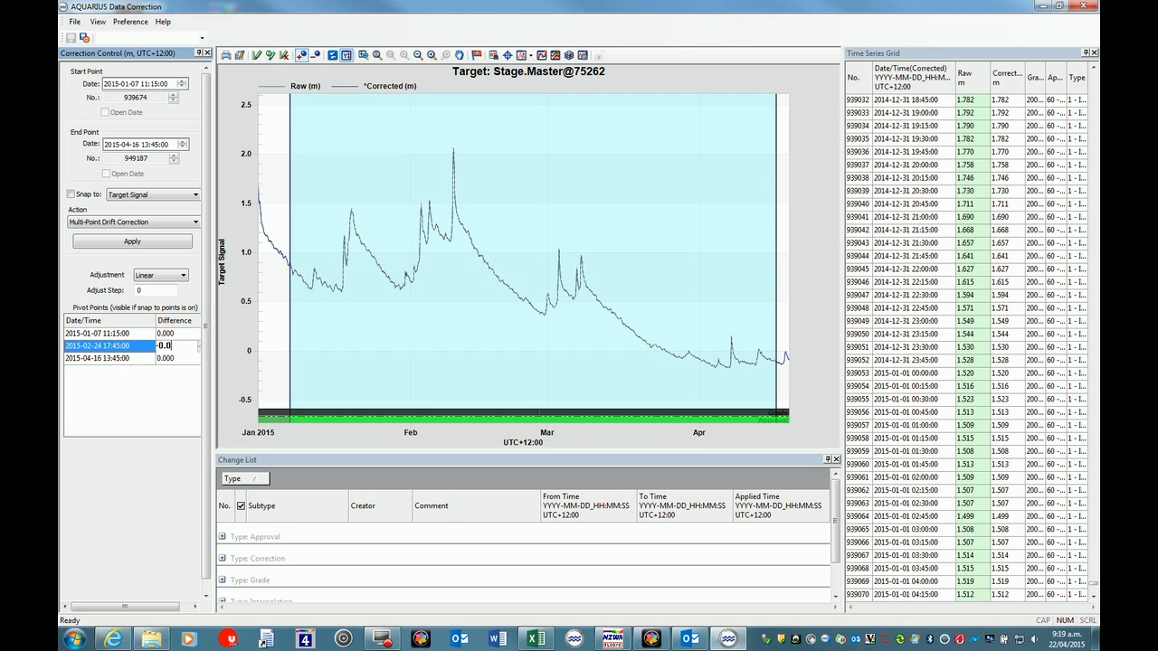
{"action": "left_click", "coordinate": [181, 358]}
{"action": "key", "text": "BackSpace"}
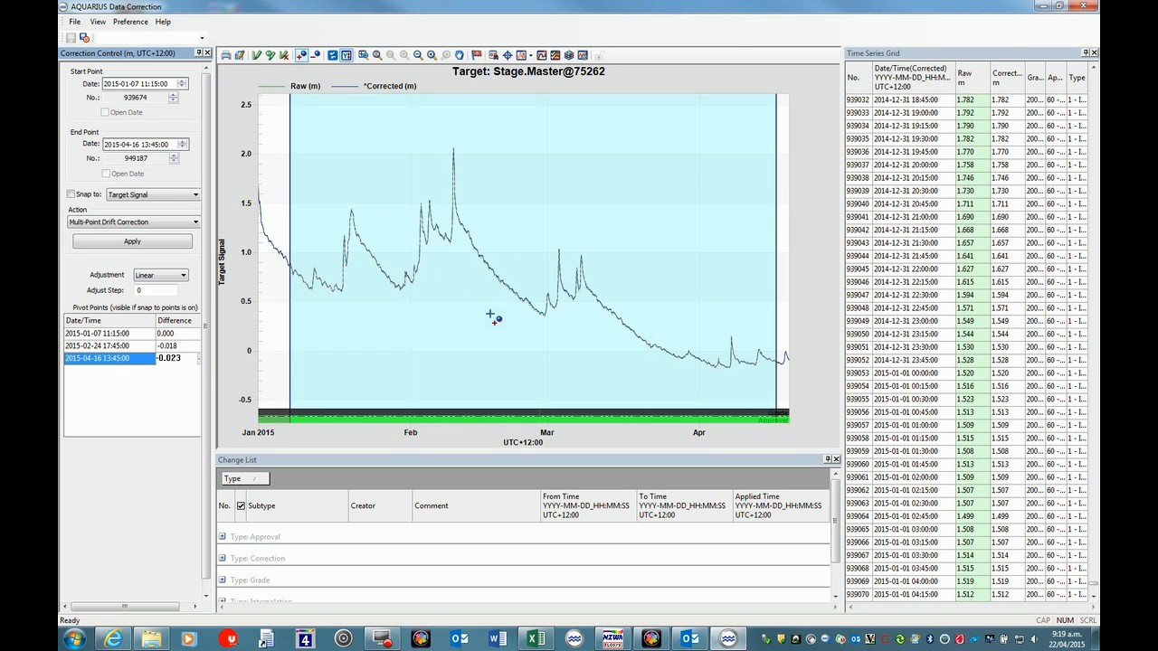
{"action": "left_click", "coordinate": [135, 242]}
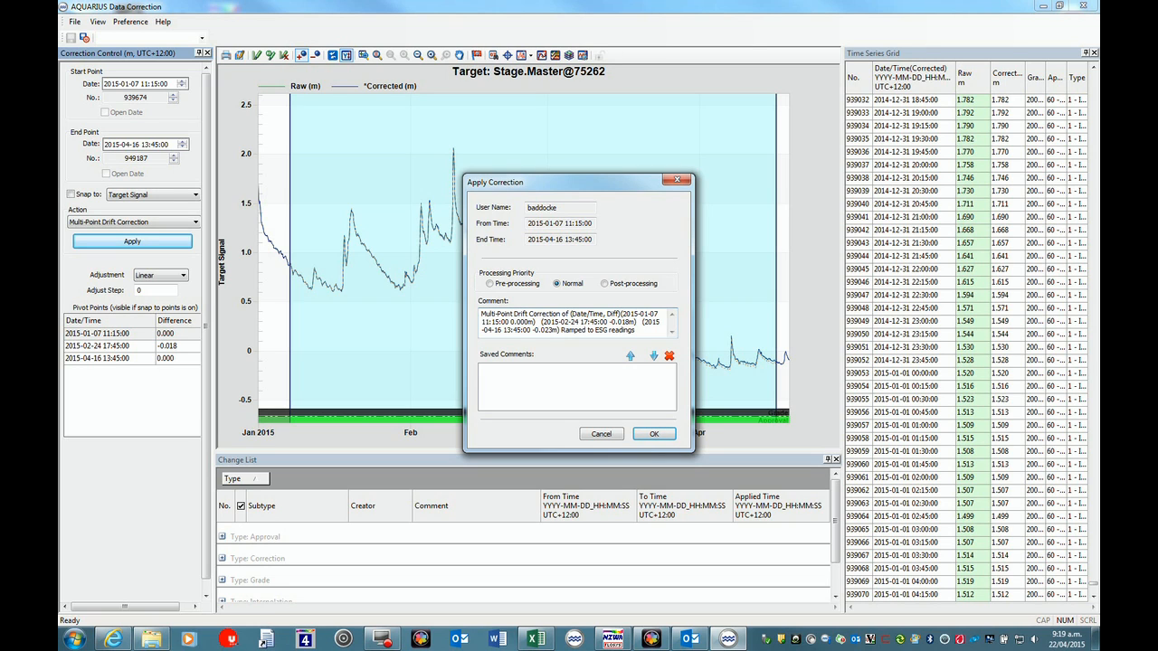
{"action": "left_click", "coordinate": [652, 434]}
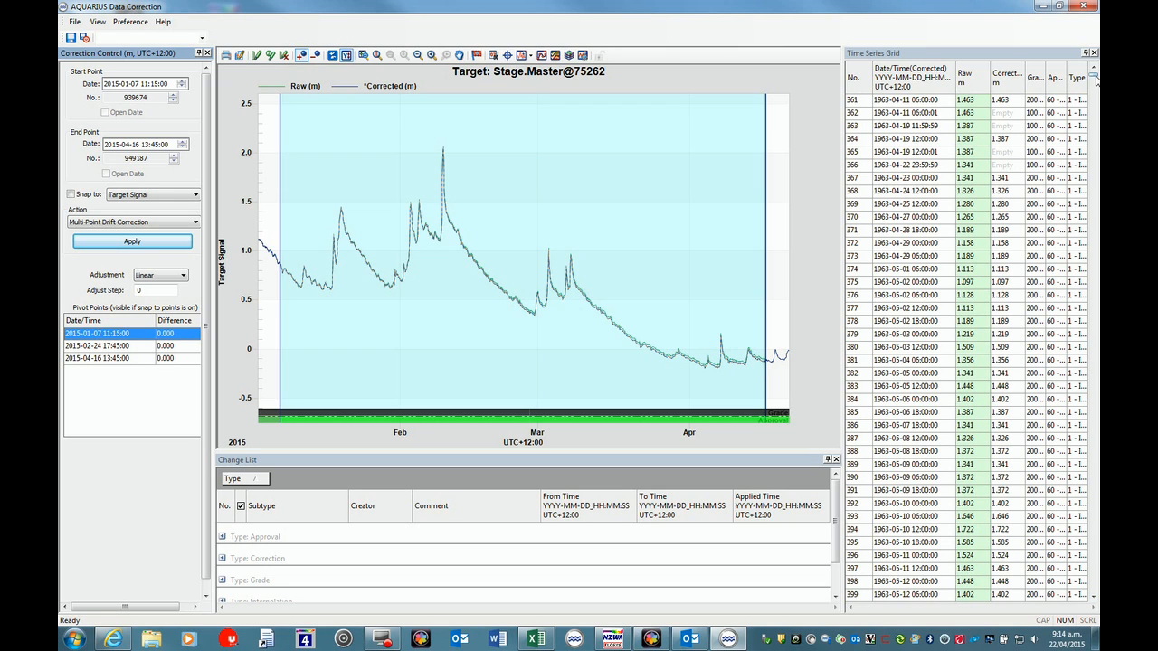
Examine the raw and corrected values in the time series grid from the latest record back towards 2015-04-16.
{"action": "left_click", "coordinate": [1093, 586]}
{"action": "left_click_drag", "start_coordinate": [1095, 586], "coordinate": [1095, 591]}
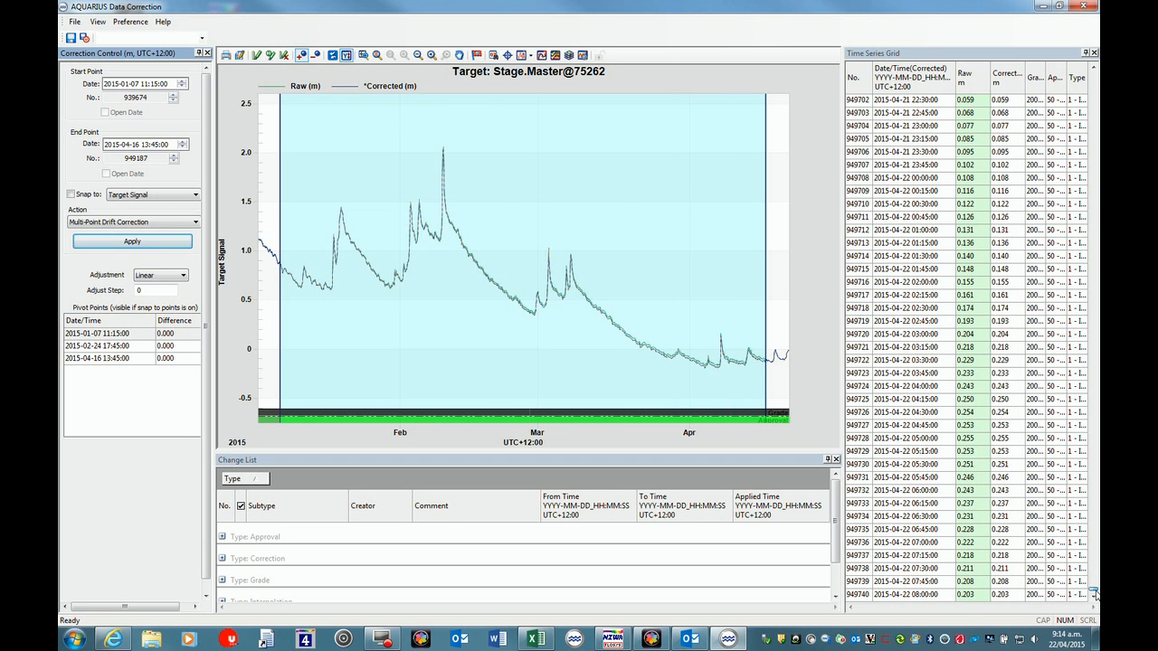
{"action": "left_click", "coordinate": [1095, 108]}
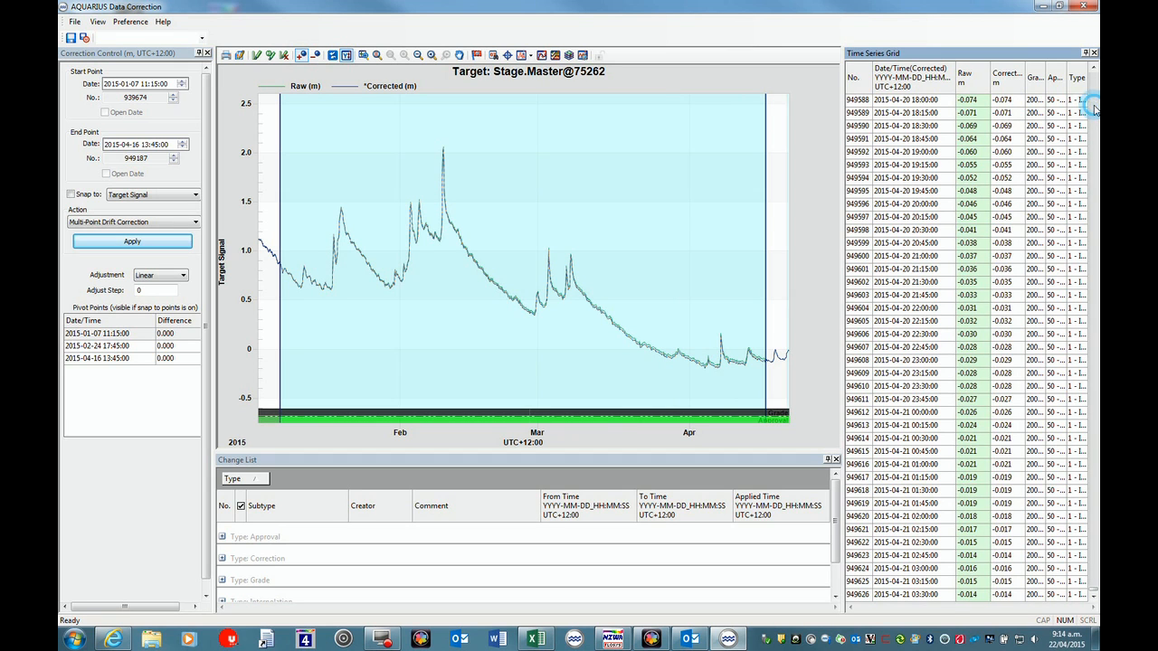
{"action": "left_click", "coordinate": [1095, 108]}
{"action": "left_click", "coordinate": [1094, 109]}
{"action": "left_click", "coordinate": [1094, 109]}
{"action": "left_click", "coordinate": [1095, 108]}
{"action": "left_click", "coordinate": [1094, 109]}
{"action": "left_click", "coordinate": [1095, 108]}
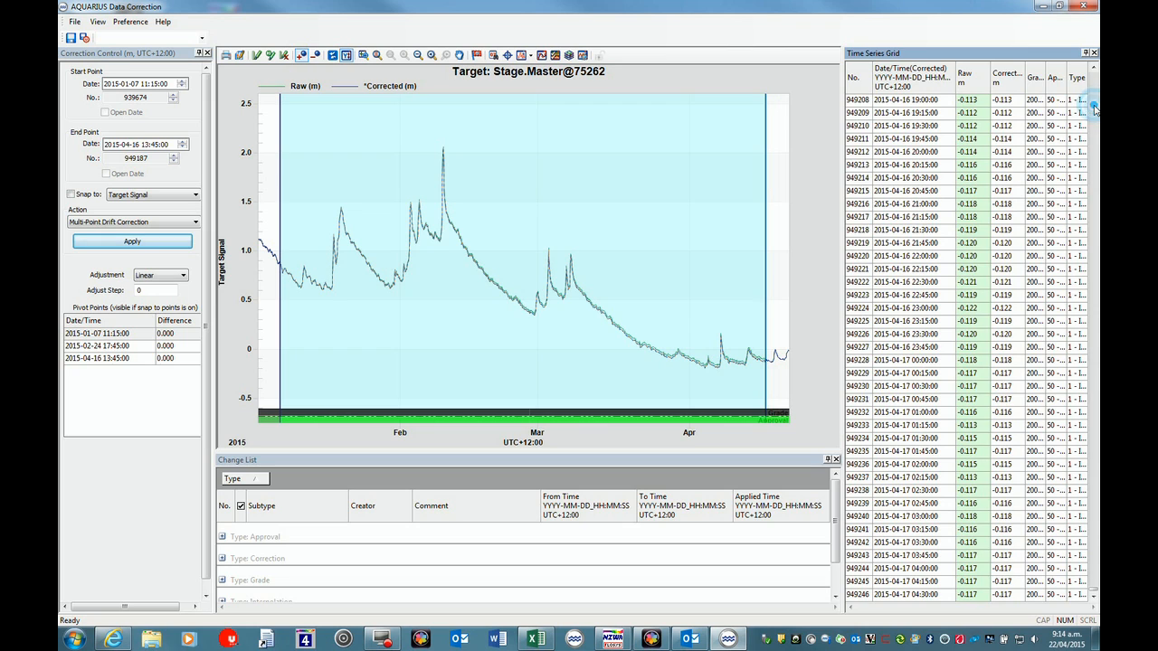
{"action": "left_click", "coordinate": [1094, 109]}
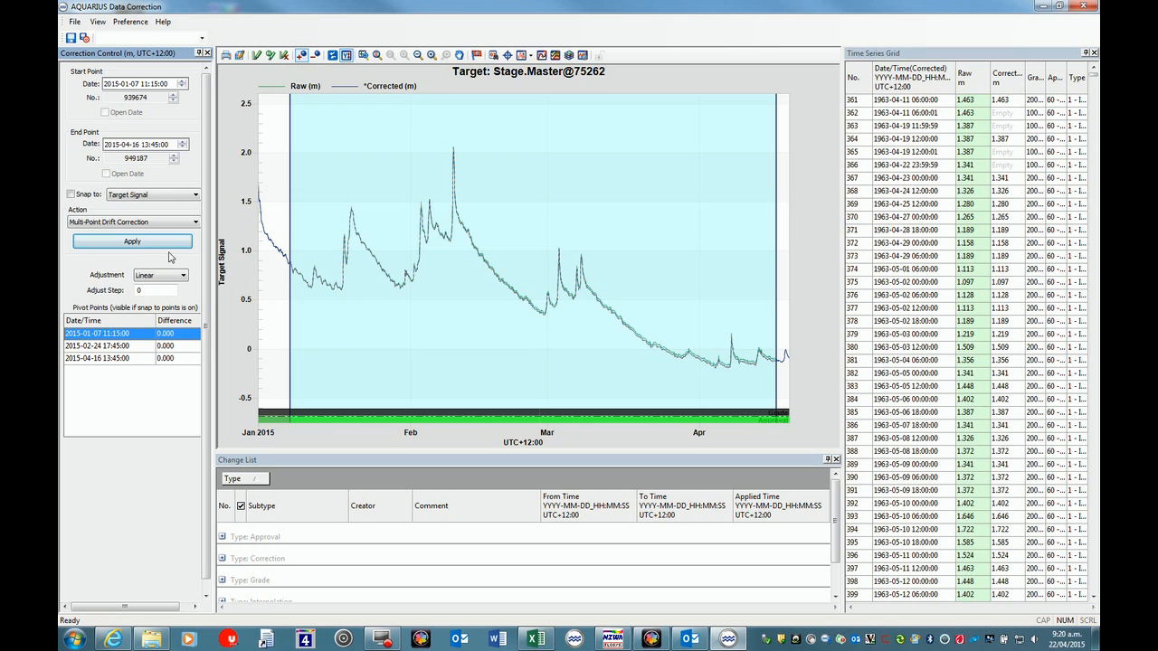
Set the period's approval to 40 - In Review using the saved comment "Set Approval: 40 - In Review - ready to update".
{"action": "left_click", "coordinate": [196, 222]}
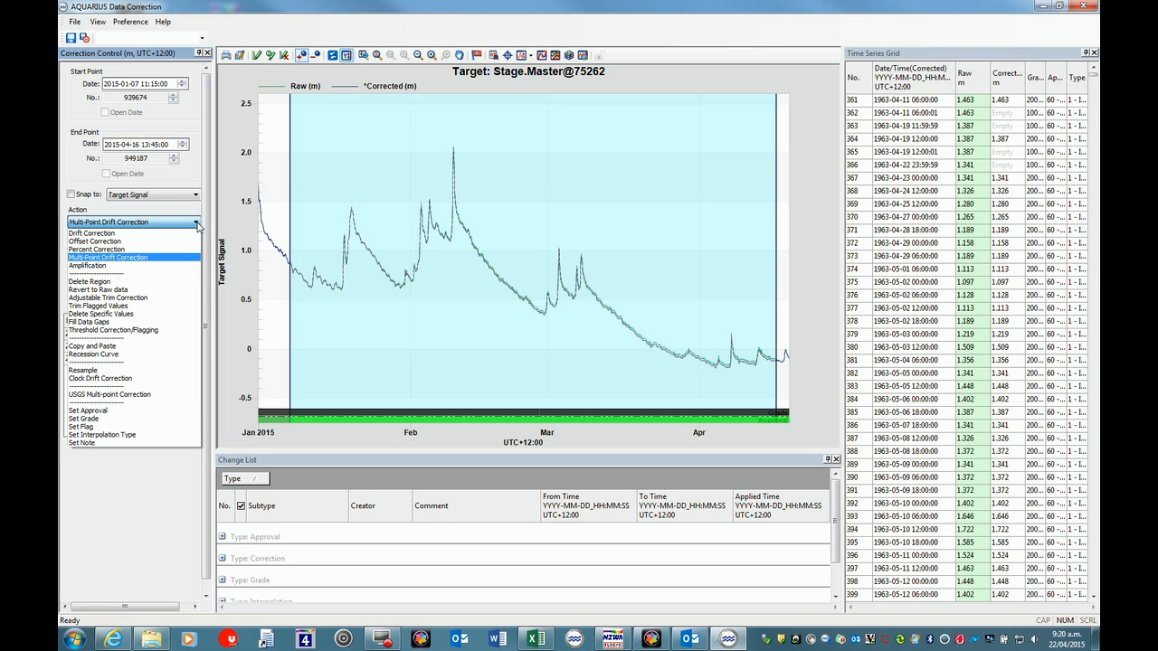
{"action": "left_click", "coordinate": [109, 413]}
{"action": "left_click", "coordinate": [186, 275]}
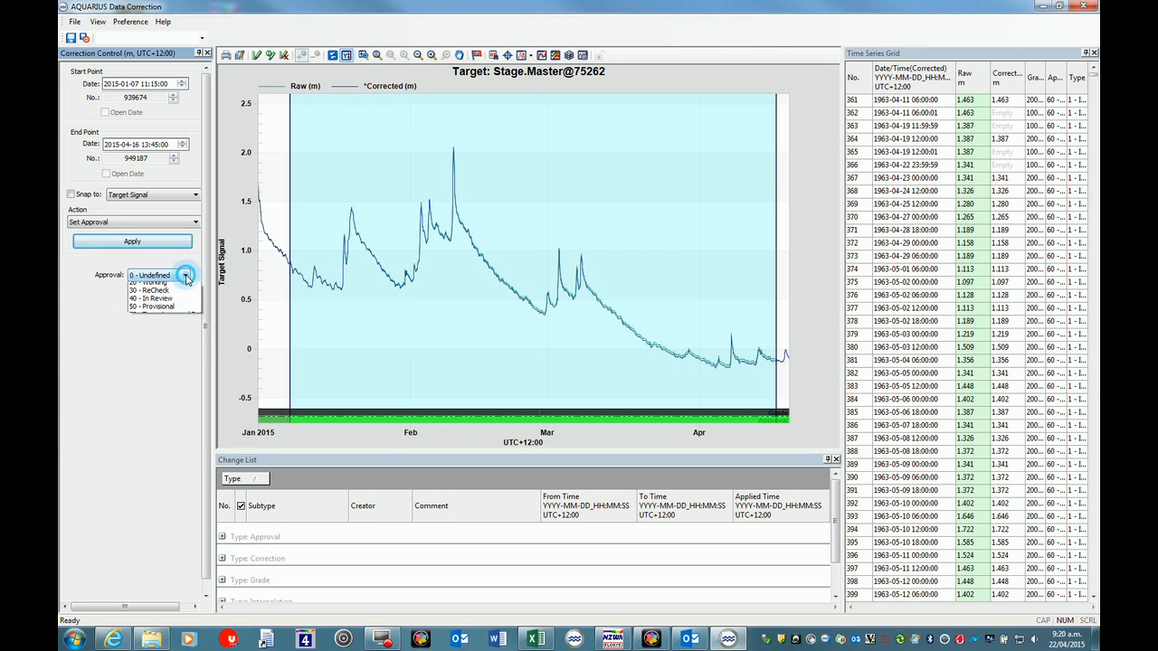
{"action": "left_click", "coordinate": [168, 326]}
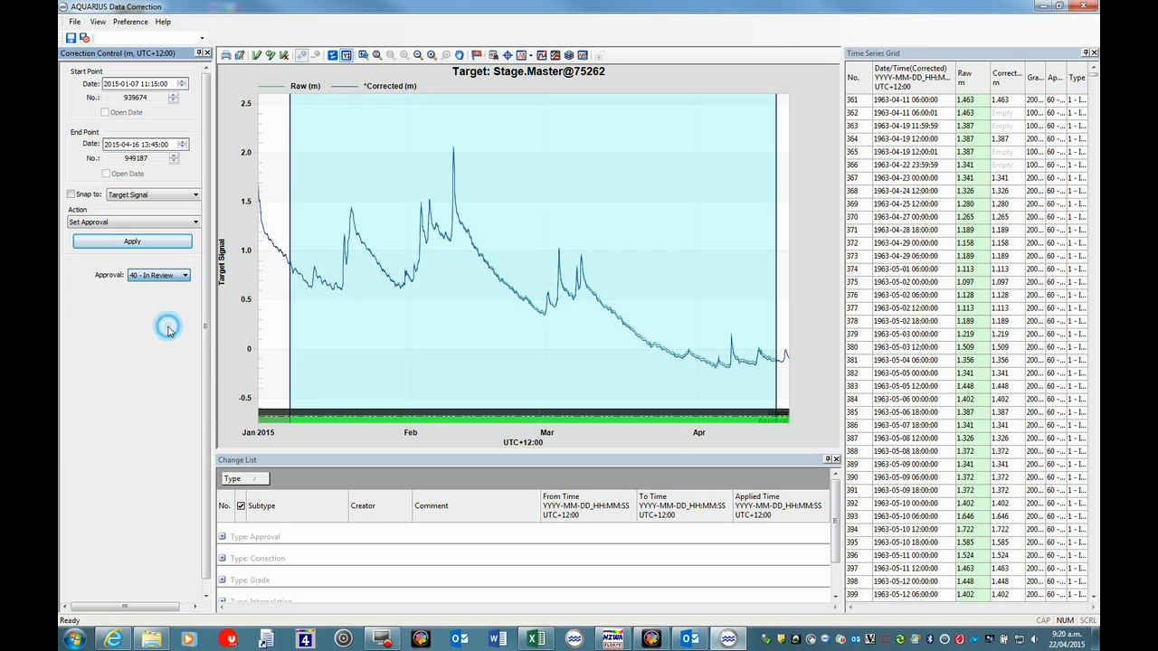
{"action": "left_click", "coordinate": [132, 241]}
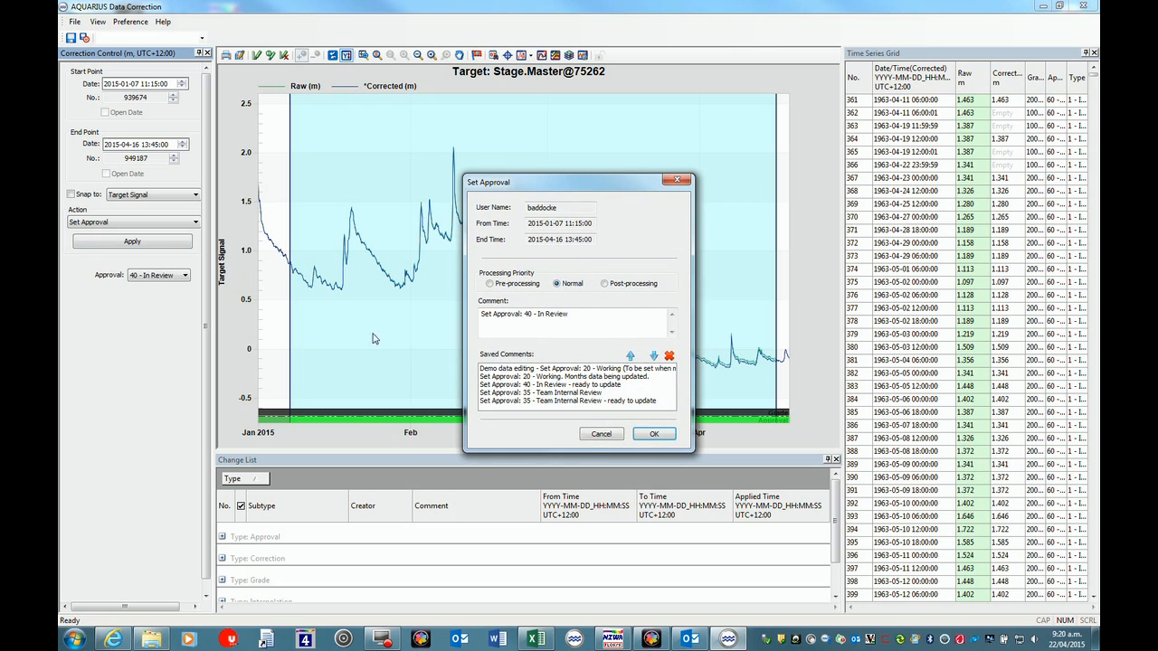
{"action": "left_click", "coordinate": [552, 385]}
{"action": "left_click", "coordinate": [630, 357]}
{"action": "left_click", "coordinate": [652, 436]}
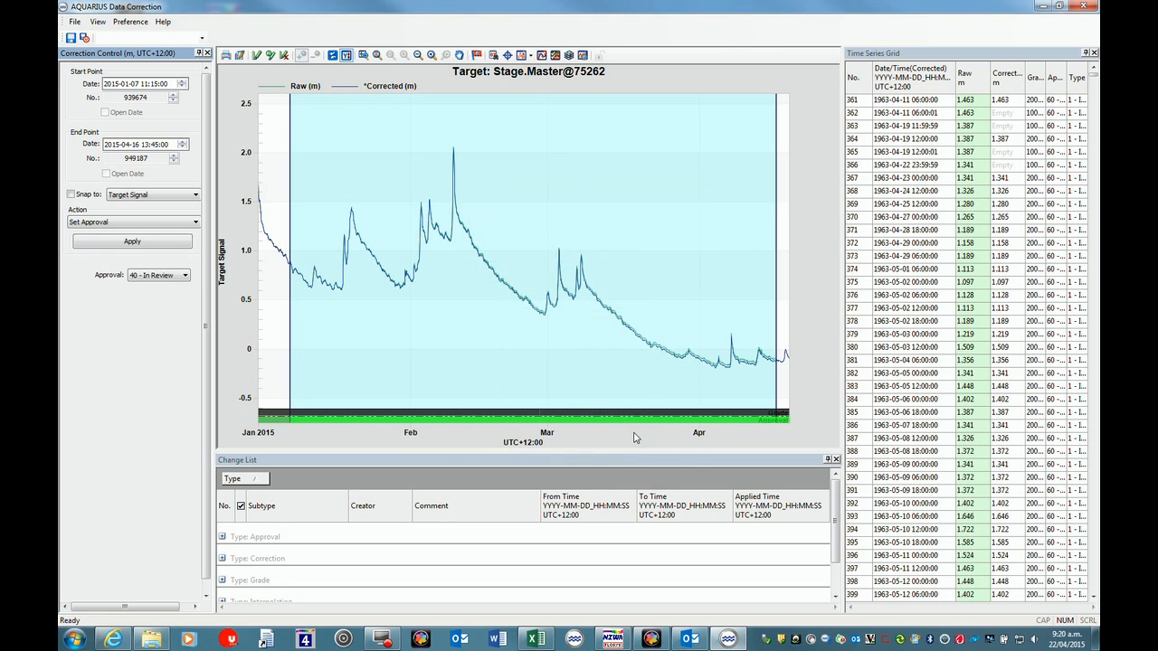
Set the period's grade to 600 - GOOD QUALITY with the saved "quarterly telem data update" comment, and save and exit the data correction.
{"action": "left_click", "coordinate": [196, 222]}
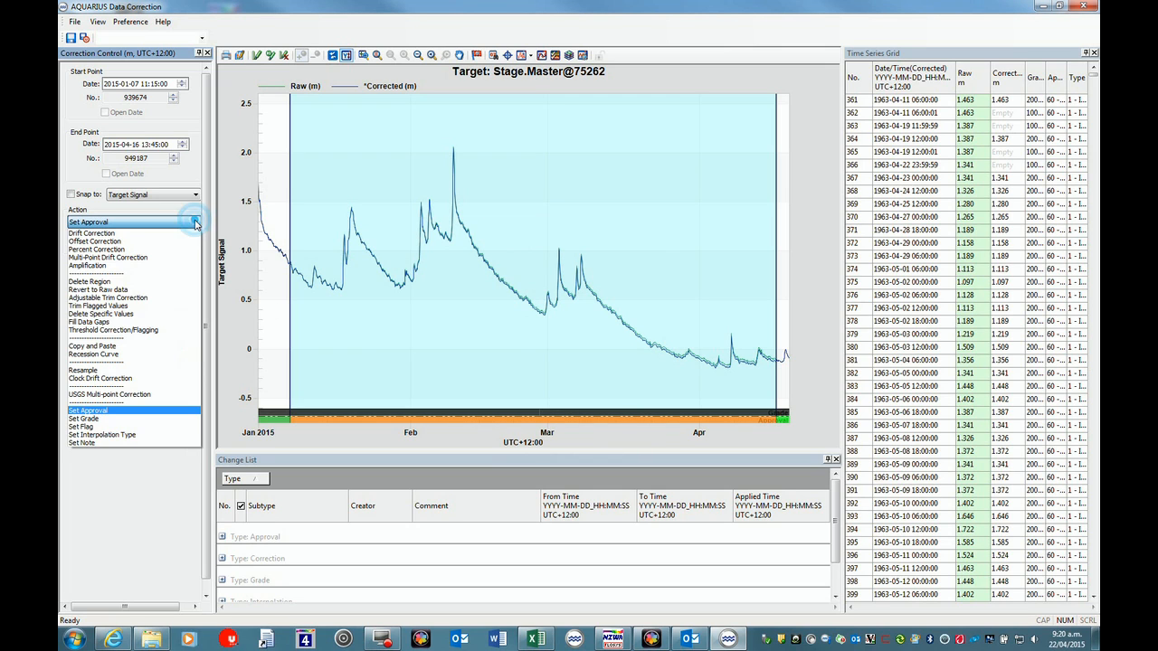
{"action": "left_click", "coordinate": [140, 418]}
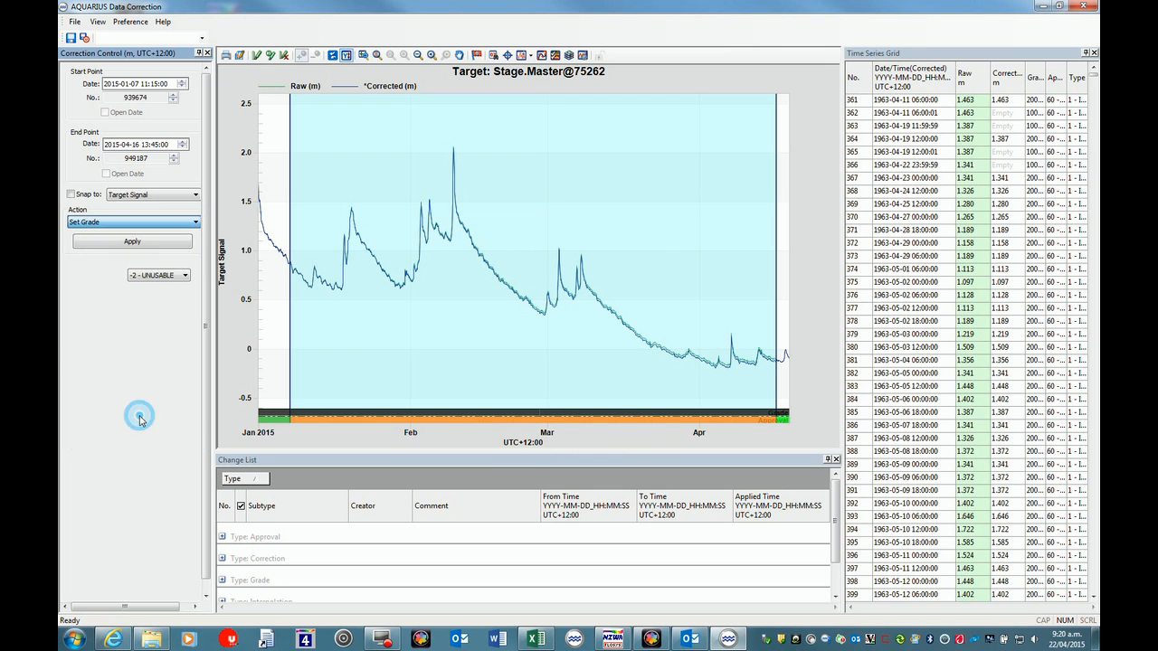
{"action": "left_click", "coordinate": [185, 275]}
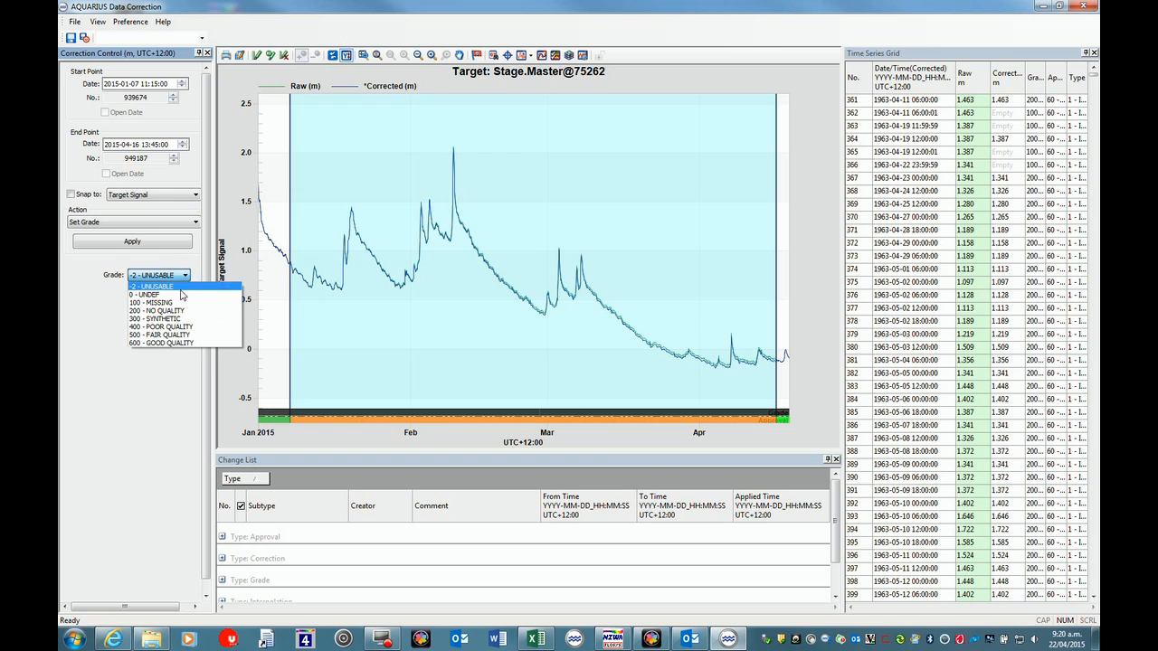
{"action": "left_click", "coordinate": [170, 345]}
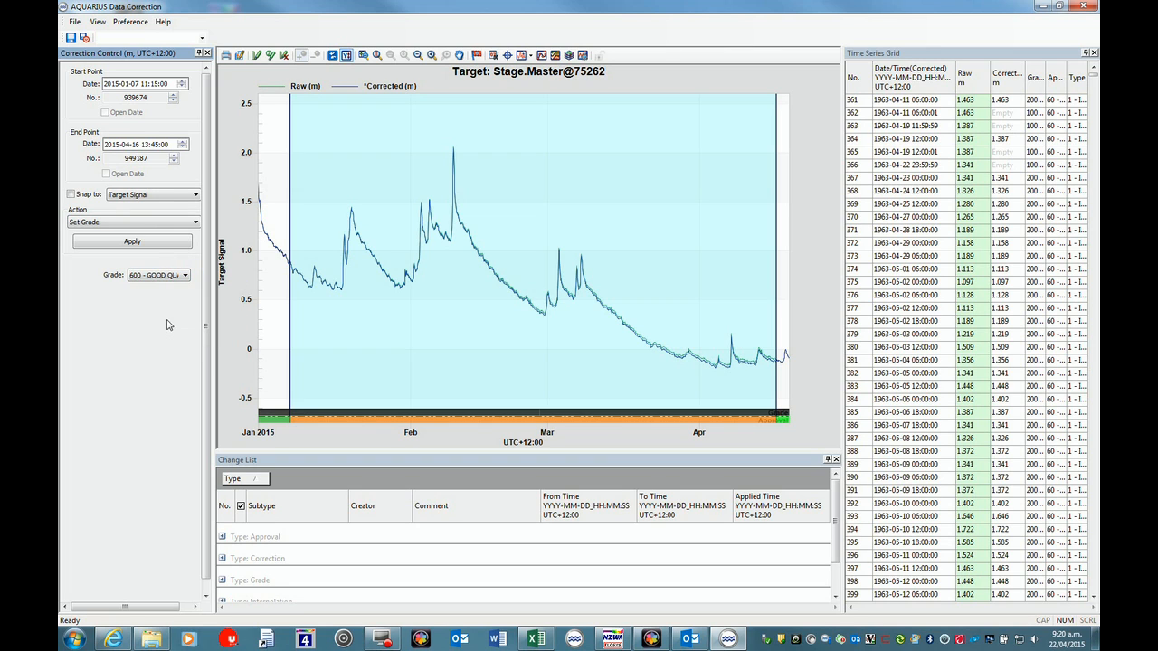
{"action": "left_click", "coordinate": [133, 243]}
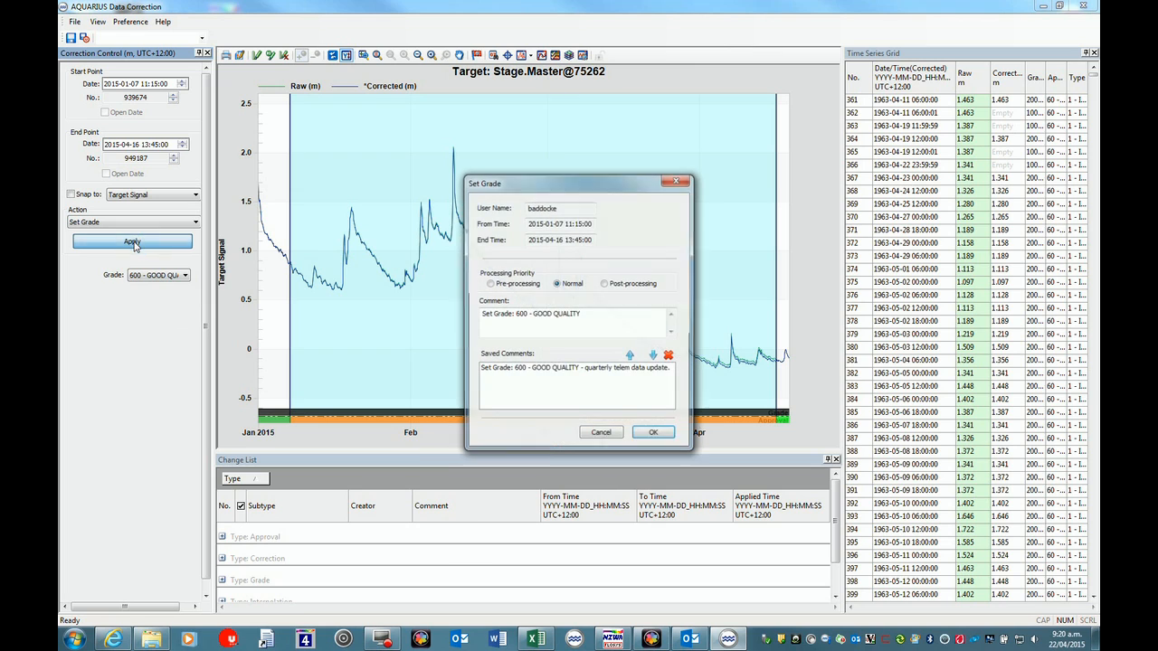
{"action": "left_click", "coordinate": [555, 369]}
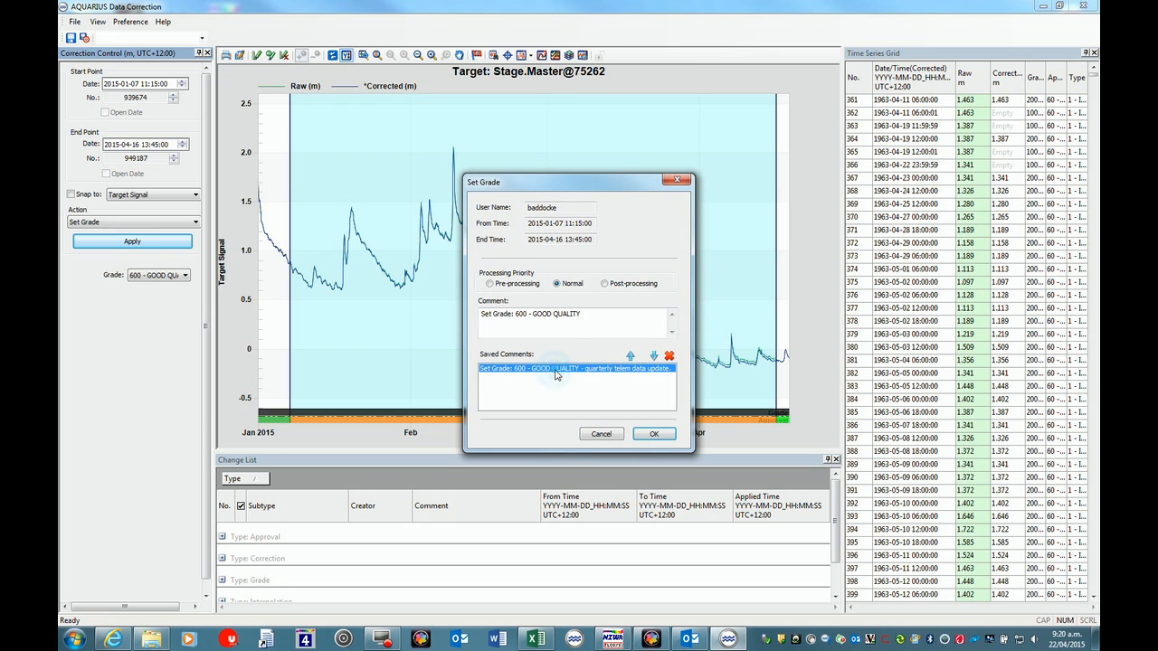
{"action": "left_click", "coordinate": [630, 355]}
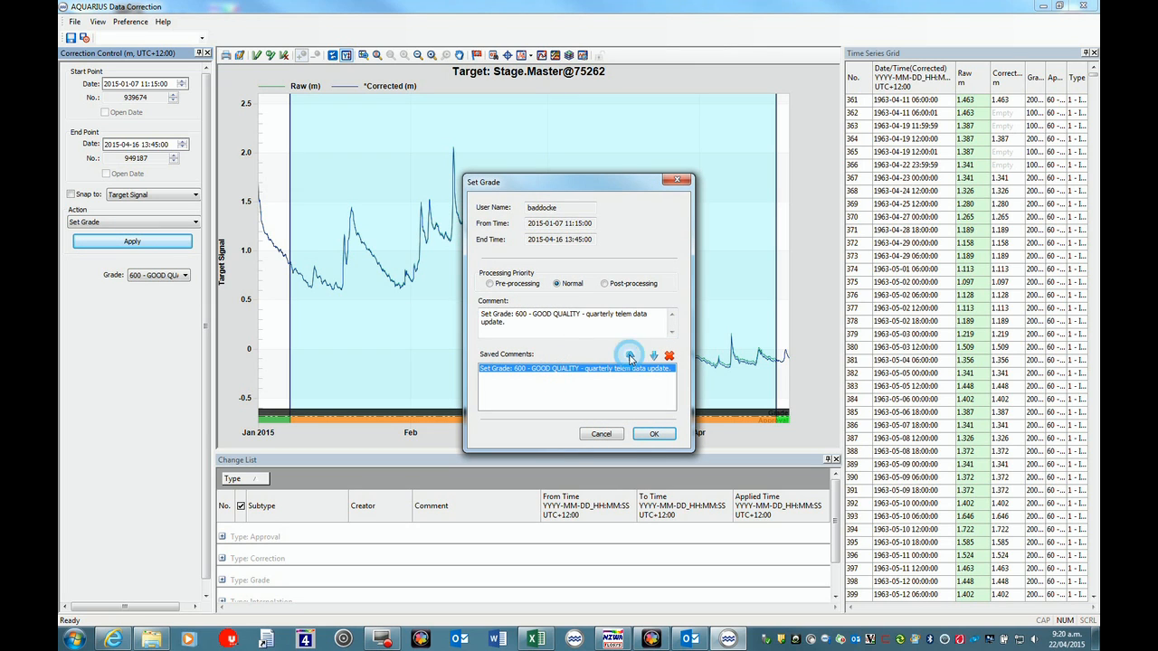
{"action": "left_click", "coordinate": [654, 435]}
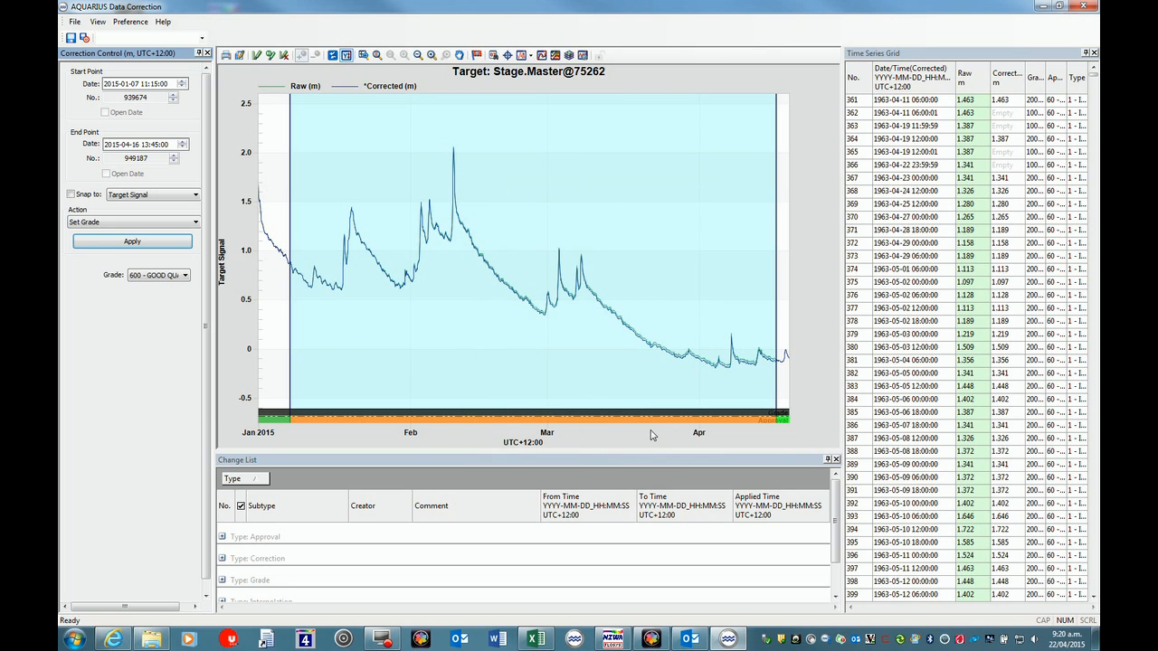
{"action": "left_click", "coordinate": [84, 38]}
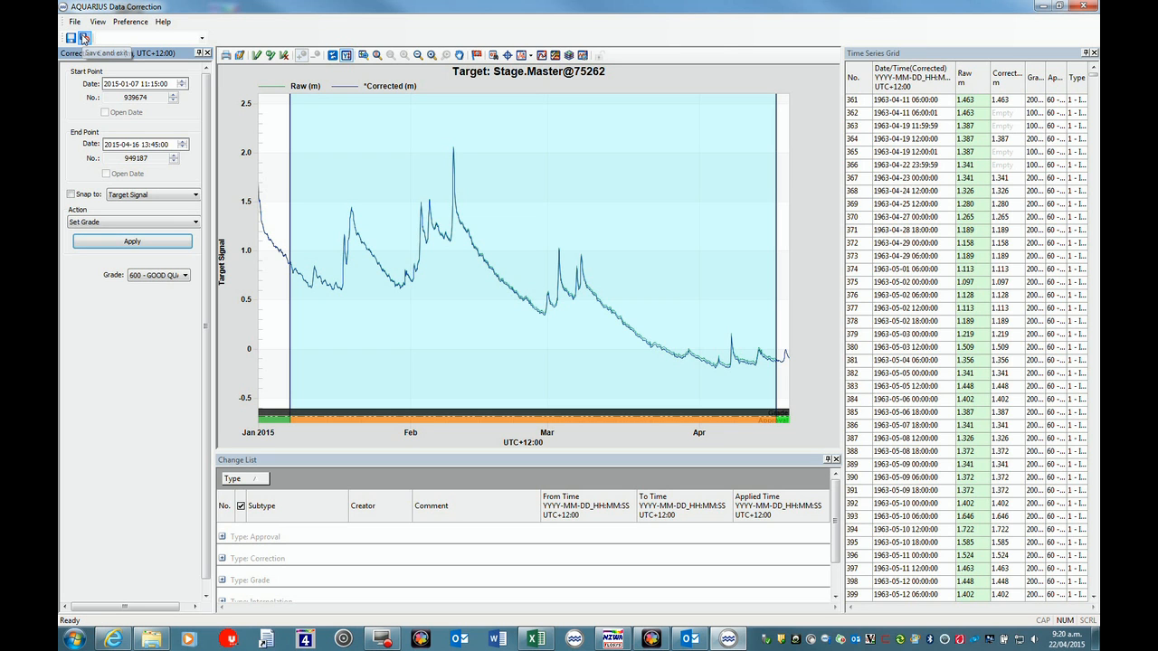